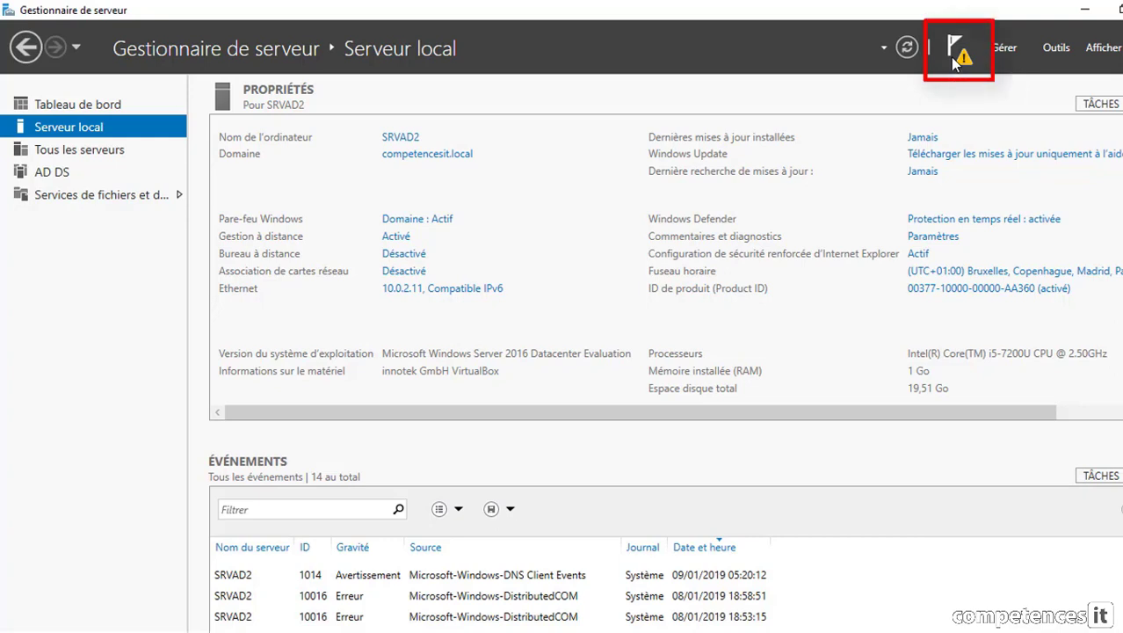
Start promoting SRVAD2 to a domain controller, adding it to the existing domain competencesit.local with the current administrator credentials.
{"action": "left_click", "coordinate": [956, 54]}
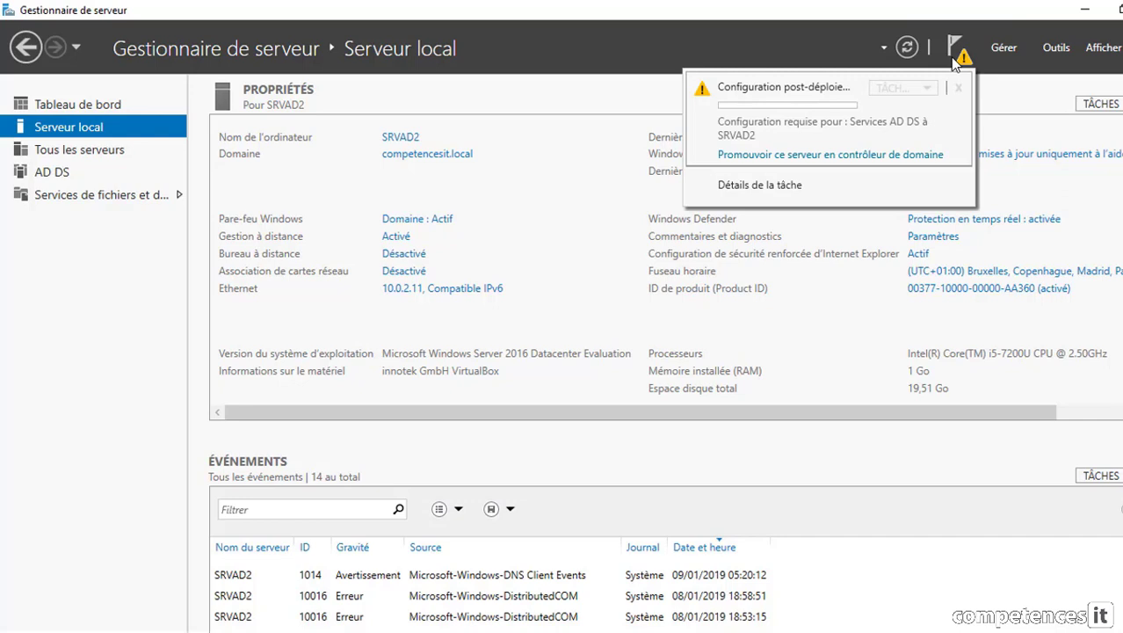
{"action": "left_click", "coordinate": [928, 156]}
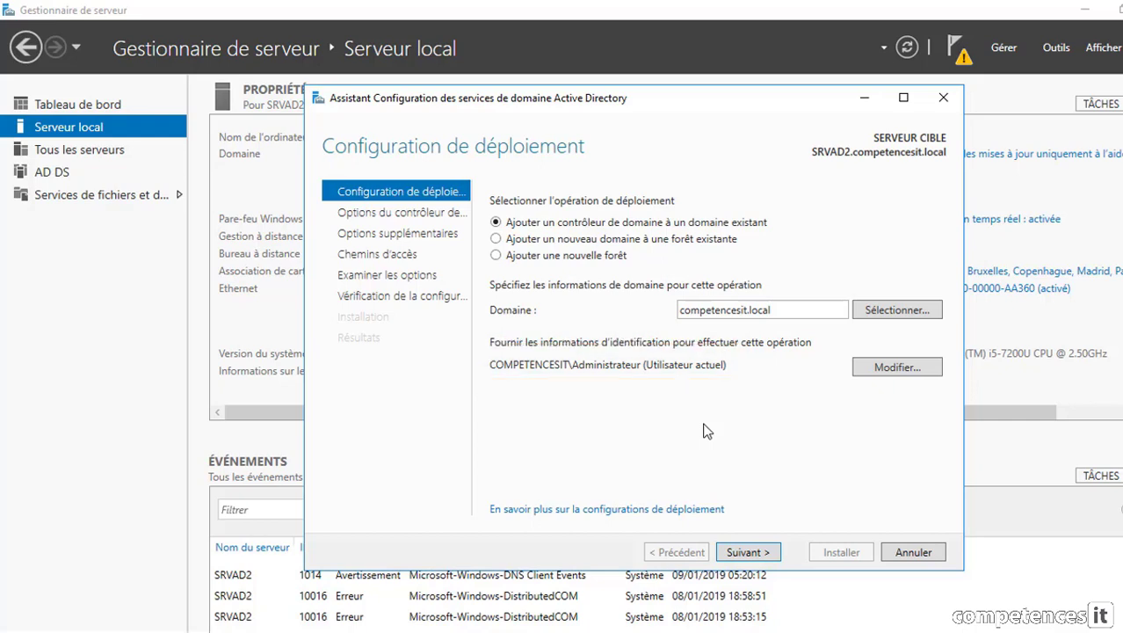
{"action": "left_click", "coordinate": [748, 553]}
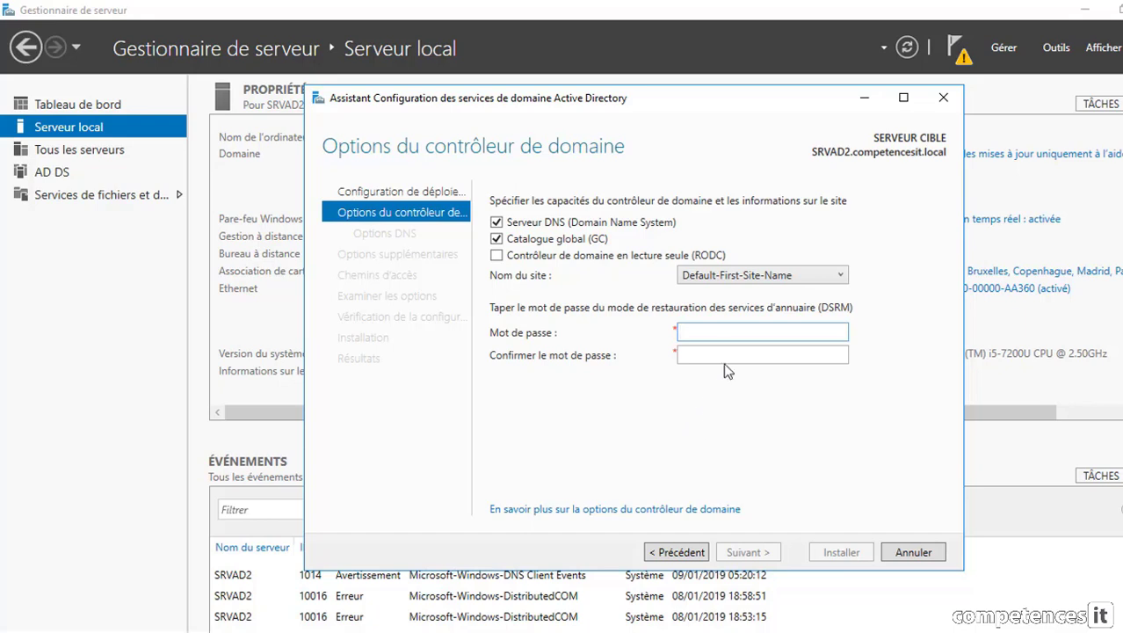
Enter and confirm the directory services restore mode (DSRM) password, keeping the DNS server and global catalog capabilities.
{"action": "type", "text": "P"}
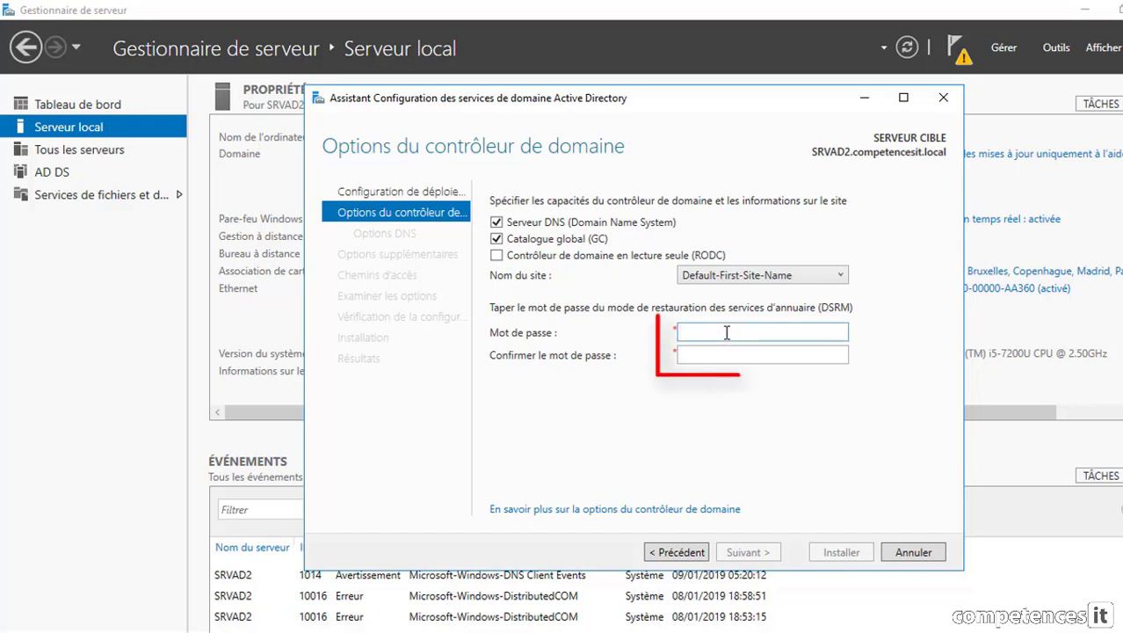
{"action": "type", "text": "••••••••••"}
{"action": "left_click", "coordinate": [735, 357]}
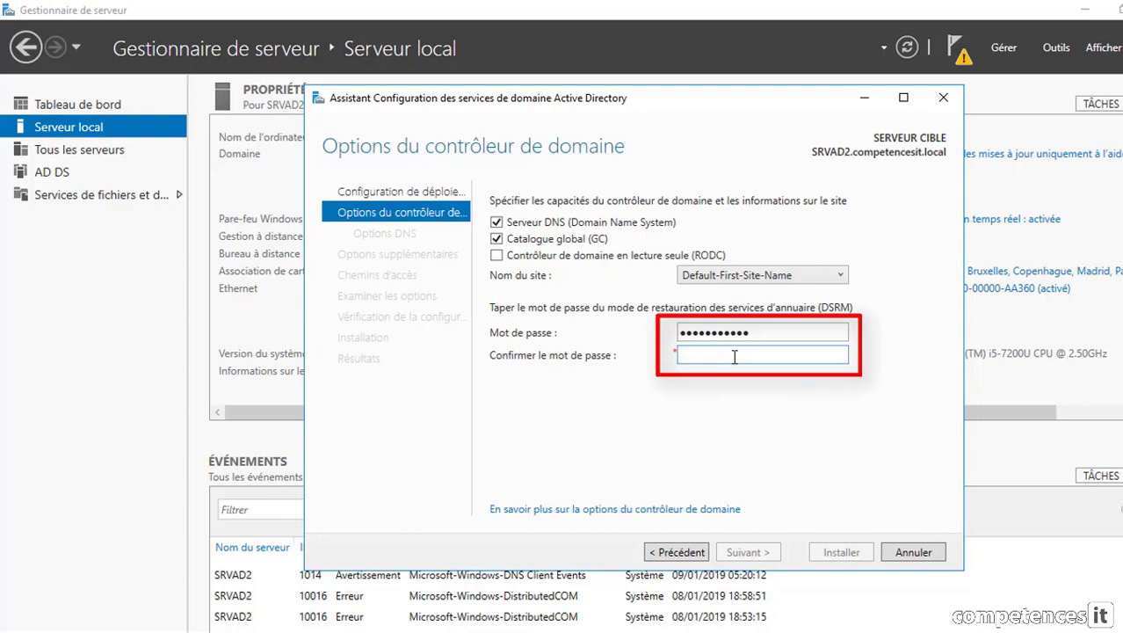
{"action": "type", "text": "•••••••••••"}
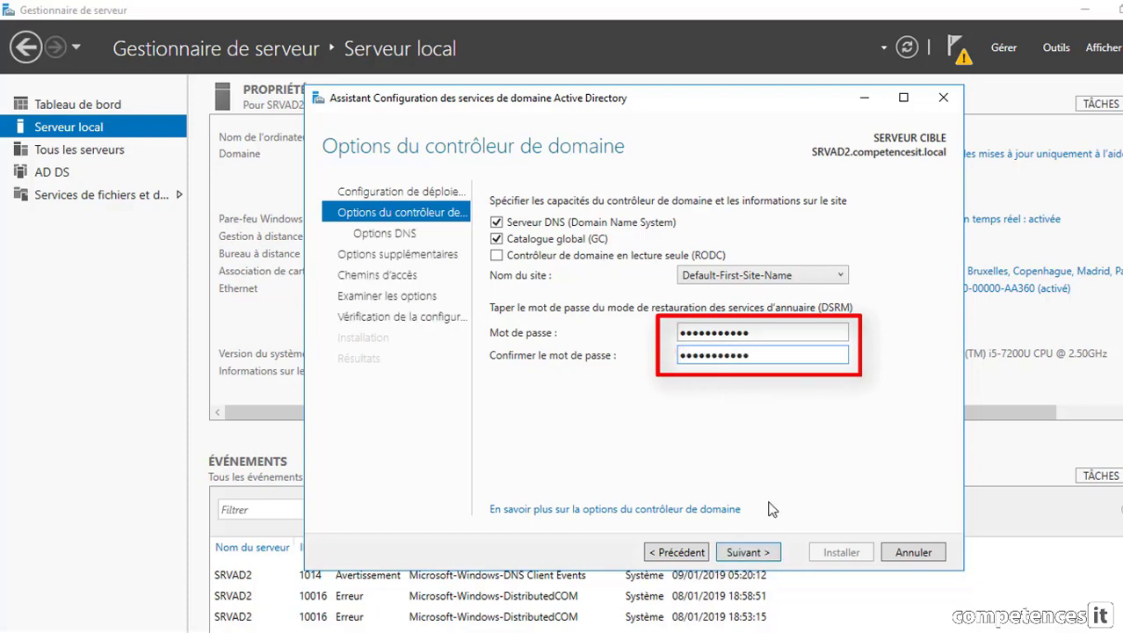
{"action": "left_click", "coordinate": [761, 552]}
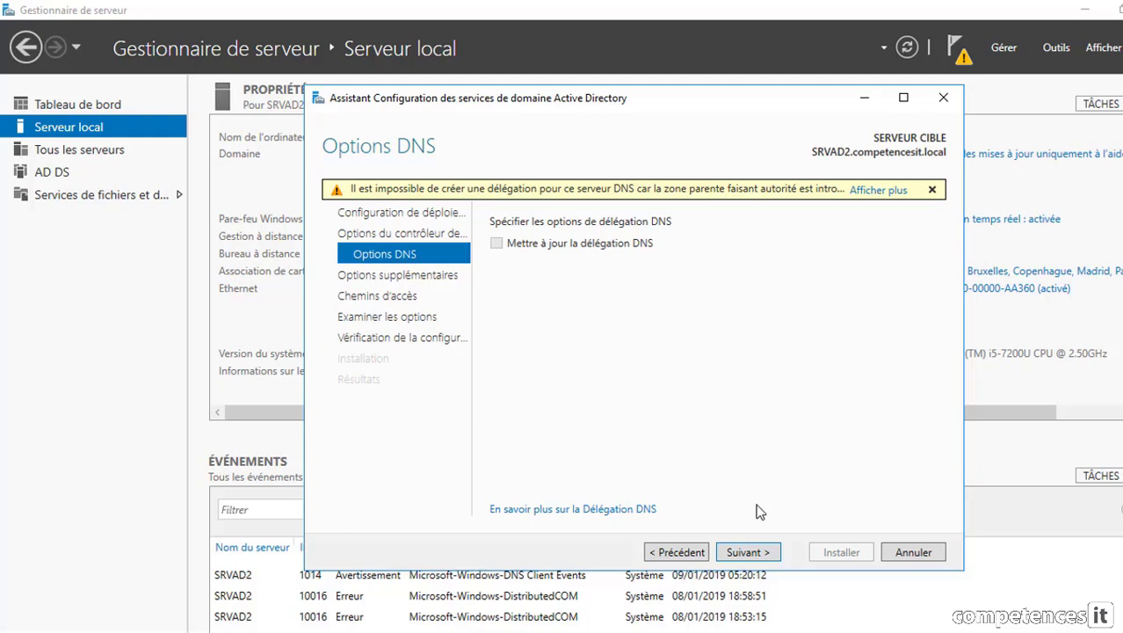
Accept the DNS options, replication from any domain controller and the default NTDS and SYSVOL folders, review the selections, and run the prerequisites check.
{"action": "left_click", "coordinate": [750, 552]}
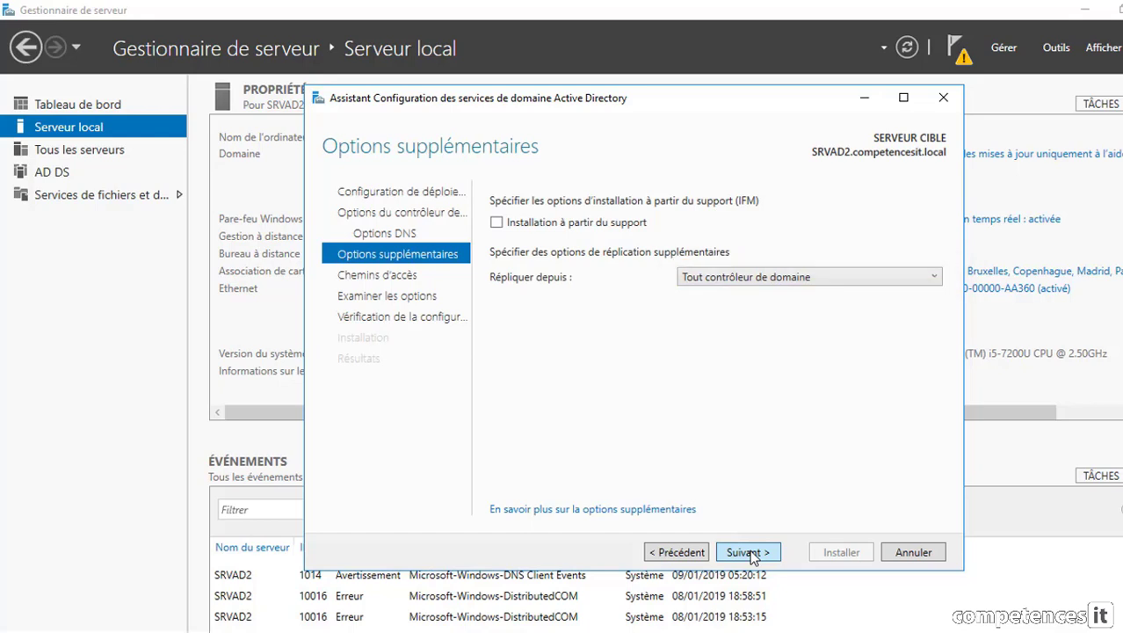
{"action": "left_click", "coordinate": [749, 552]}
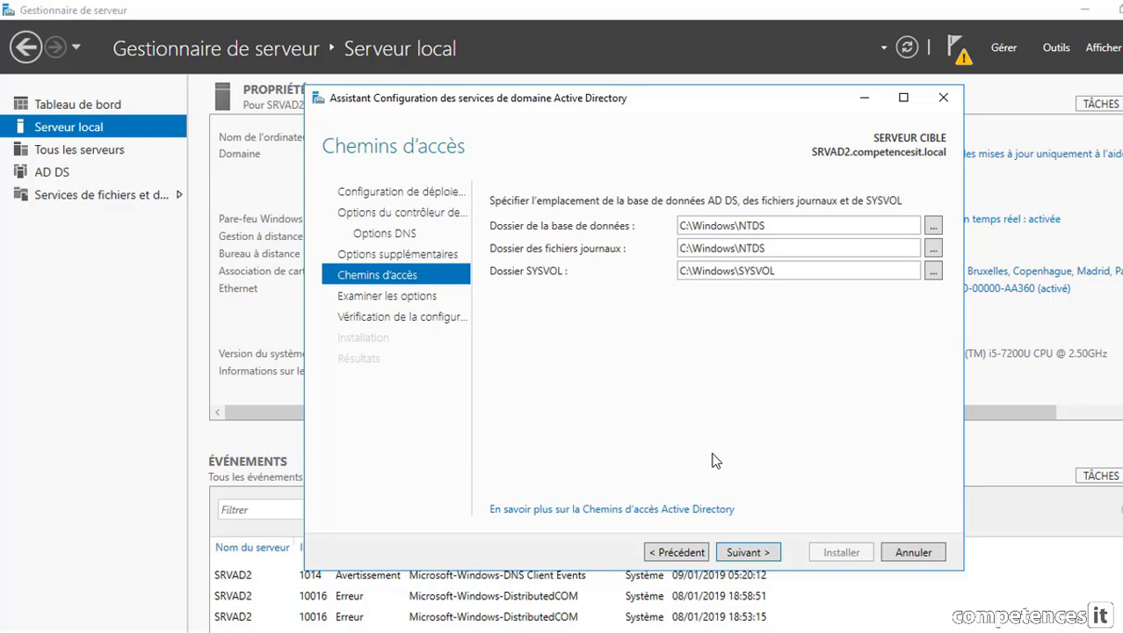
{"action": "left_click", "coordinate": [763, 551]}
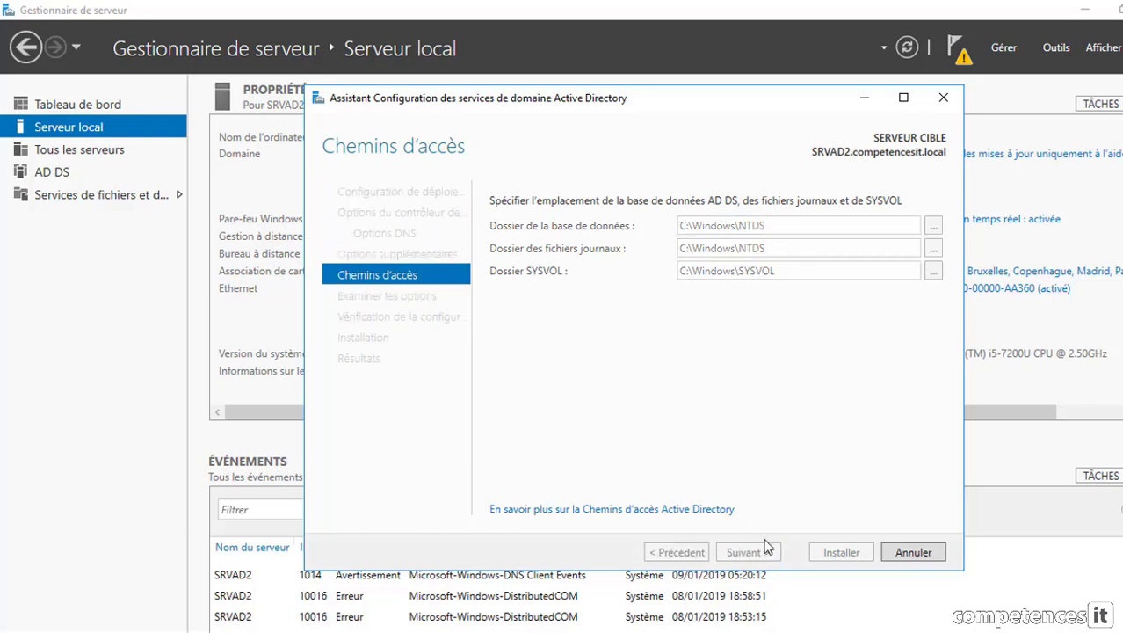
{"action": "left_click_drag", "start_coordinate": [936, 308], "coordinate": [939, 362]}
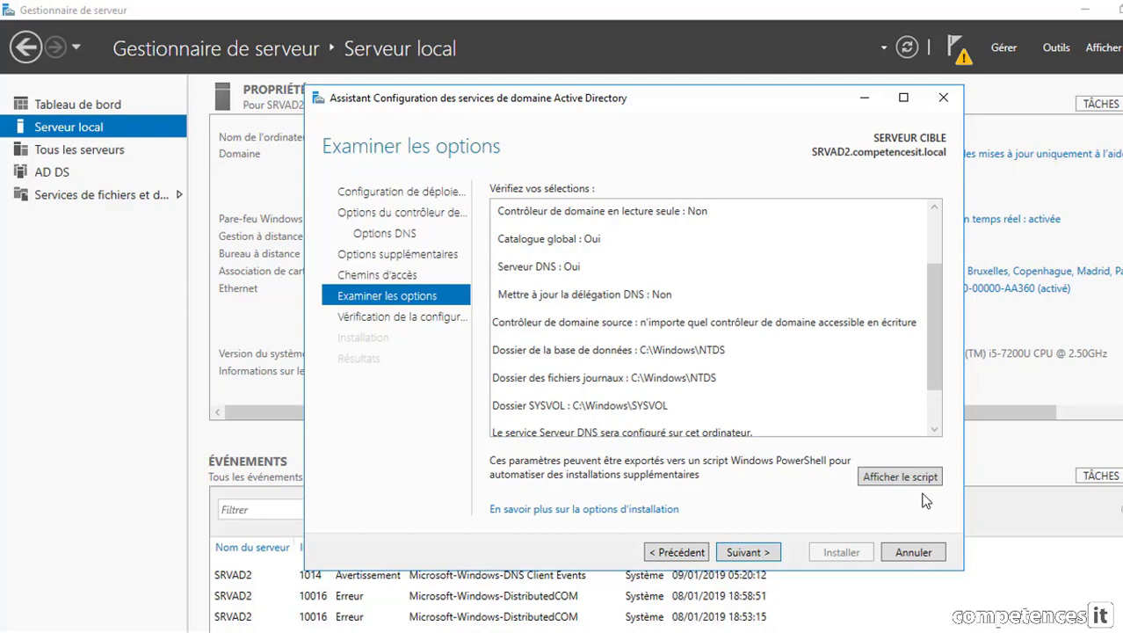
{"action": "left_click", "coordinate": [745, 552]}
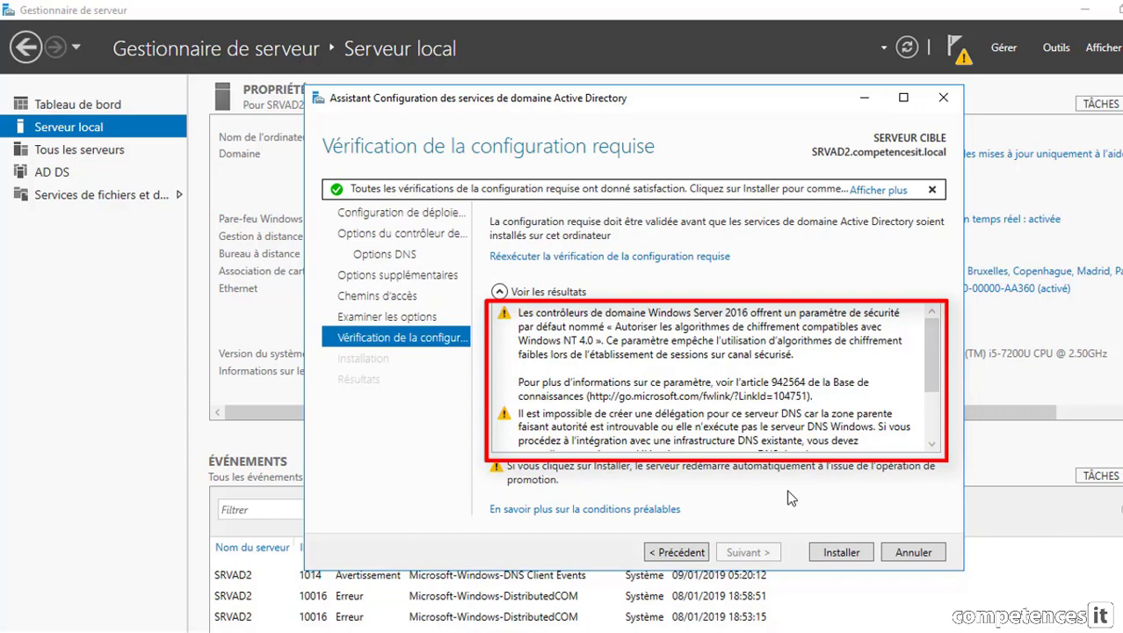
Install the domain controller services and sign back in after the restart with the domain administrator's account password.
{"action": "left_click", "coordinate": [840, 554]}
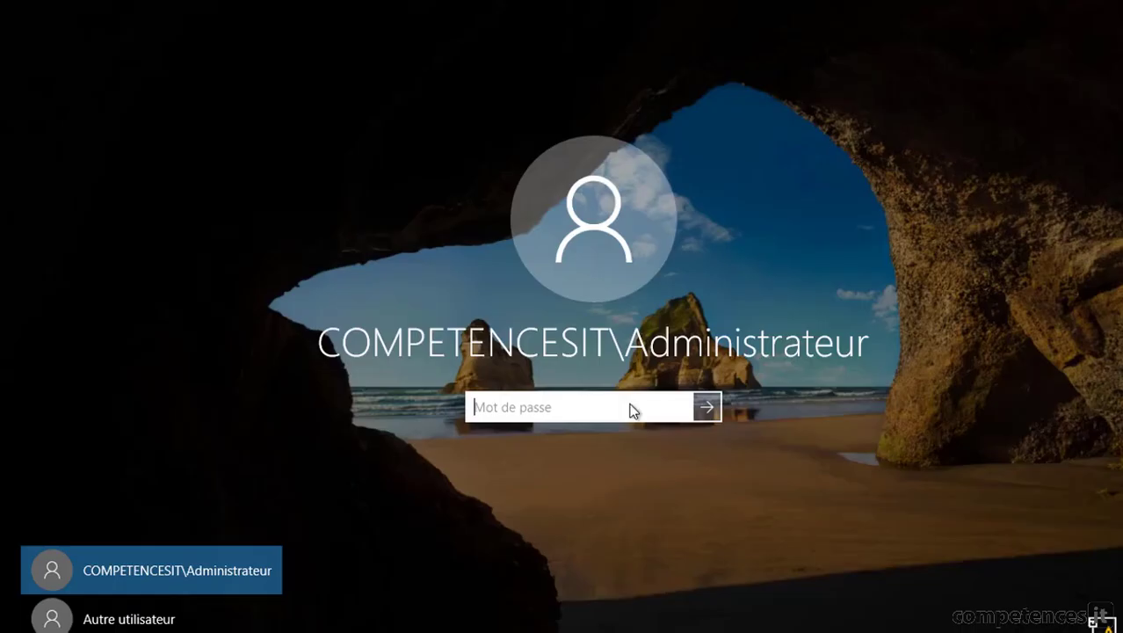
{"action": "type", "text": "********"}
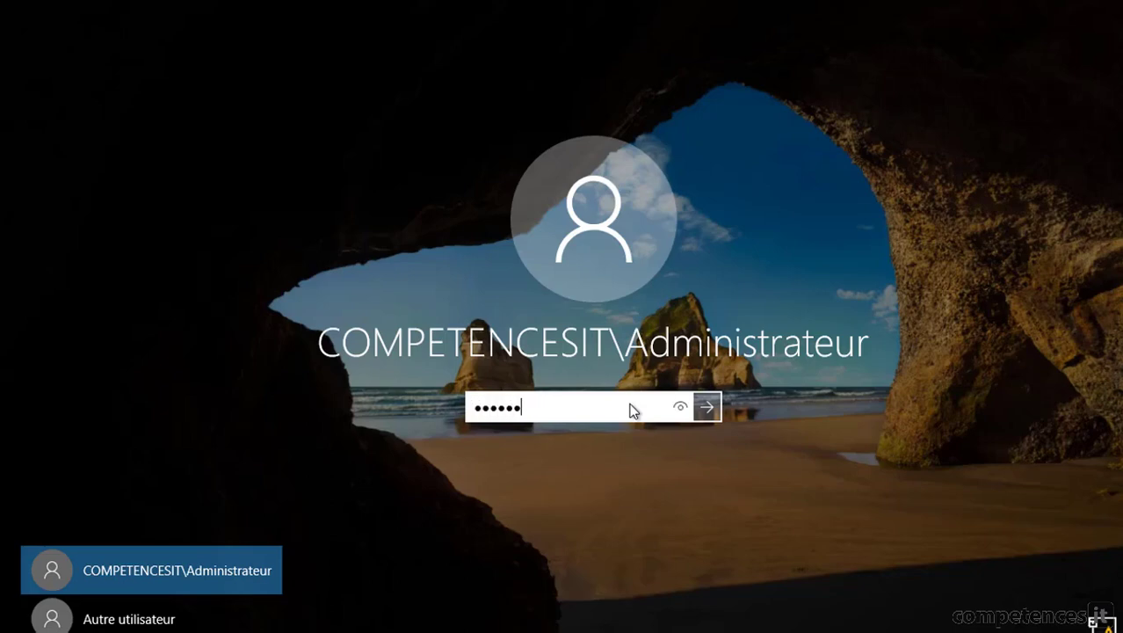
{"action": "type", "text": "****"}
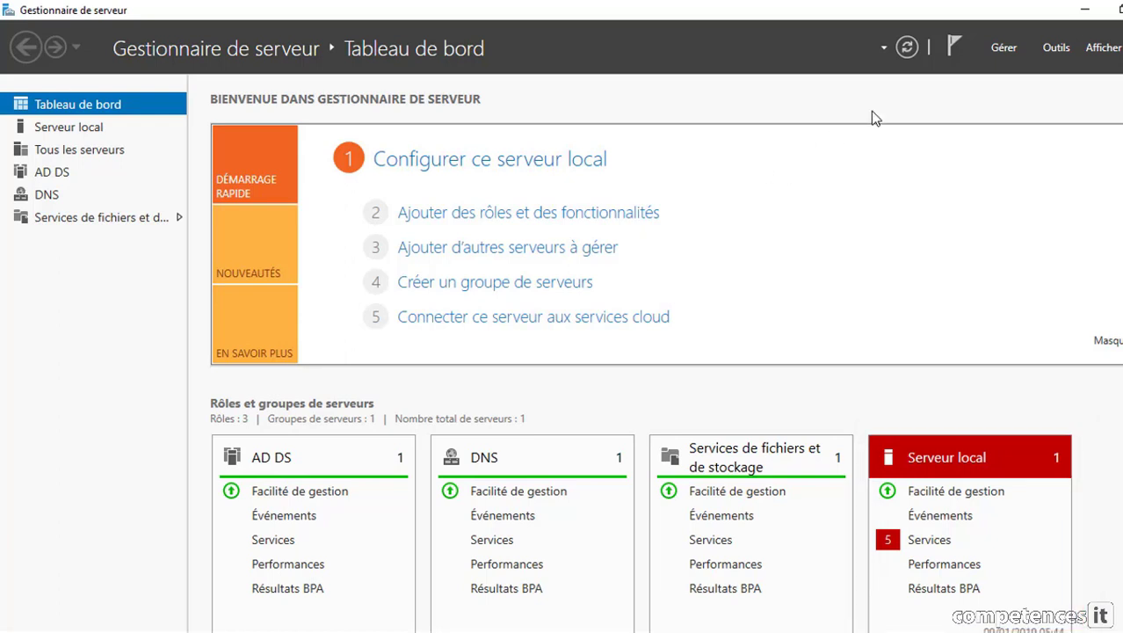
Open the DNS manager and expand SRVAD2's forward lookup zones to examine the competencesit.local zone.
{"action": "left_click", "coordinate": [908, 47]}
{"action": "left_click", "coordinate": [994, 46]}
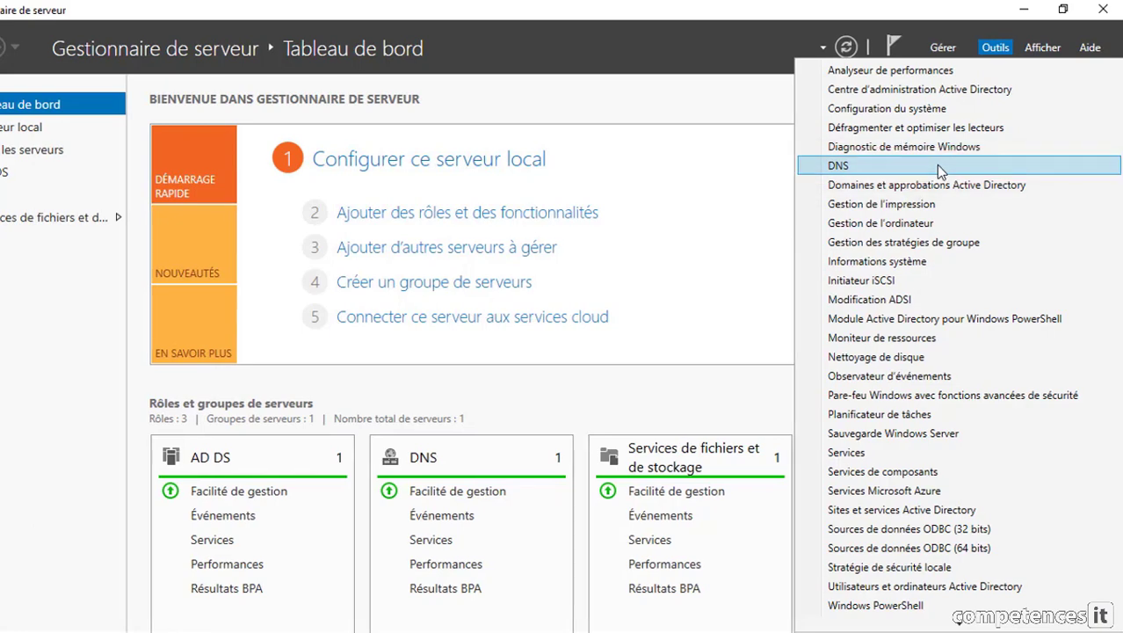
{"action": "left_click", "coordinate": [970, 166]}
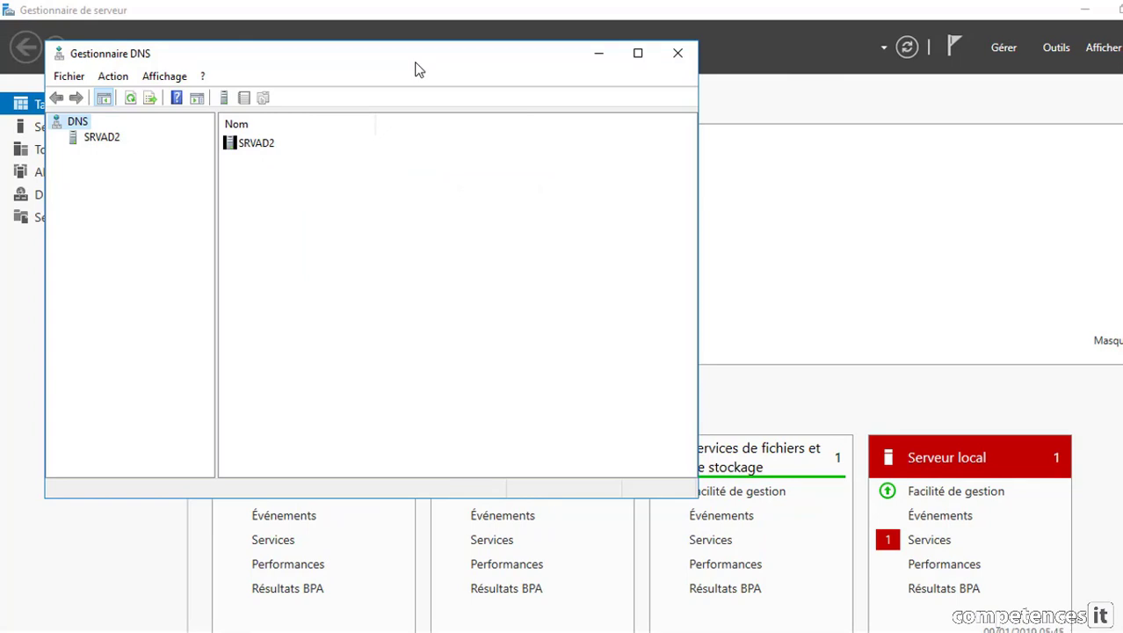
{"action": "left_click_drag", "start_coordinate": [416, 69], "coordinate": [629, 104]}
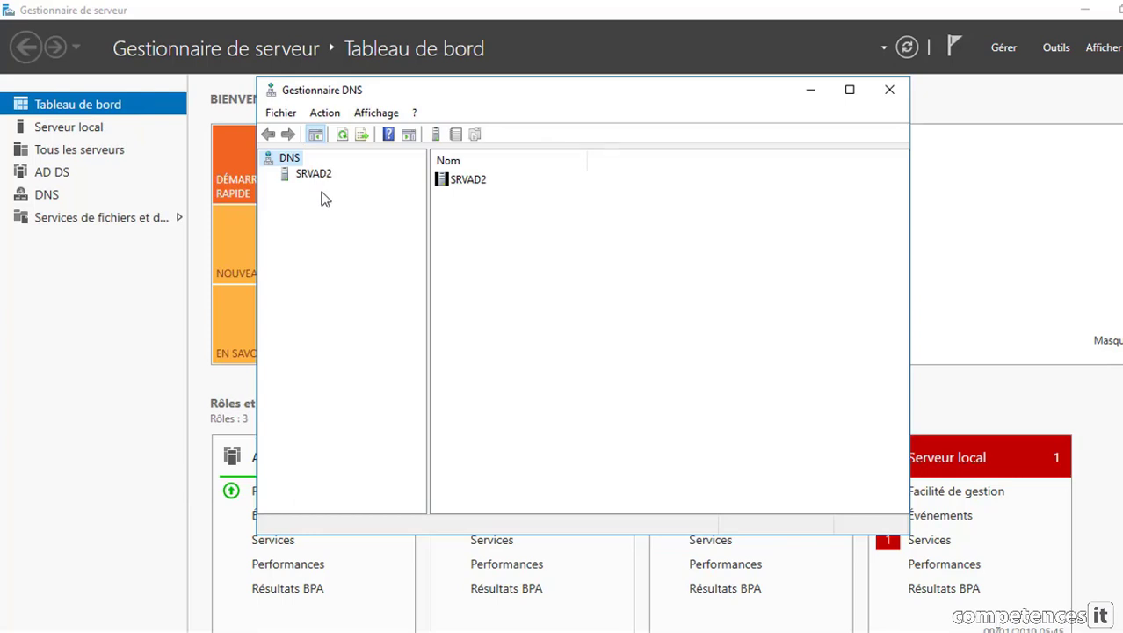
{"action": "left_click", "coordinate": [297, 176]}
{"action": "double_click", "coordinate": [299, 175]}
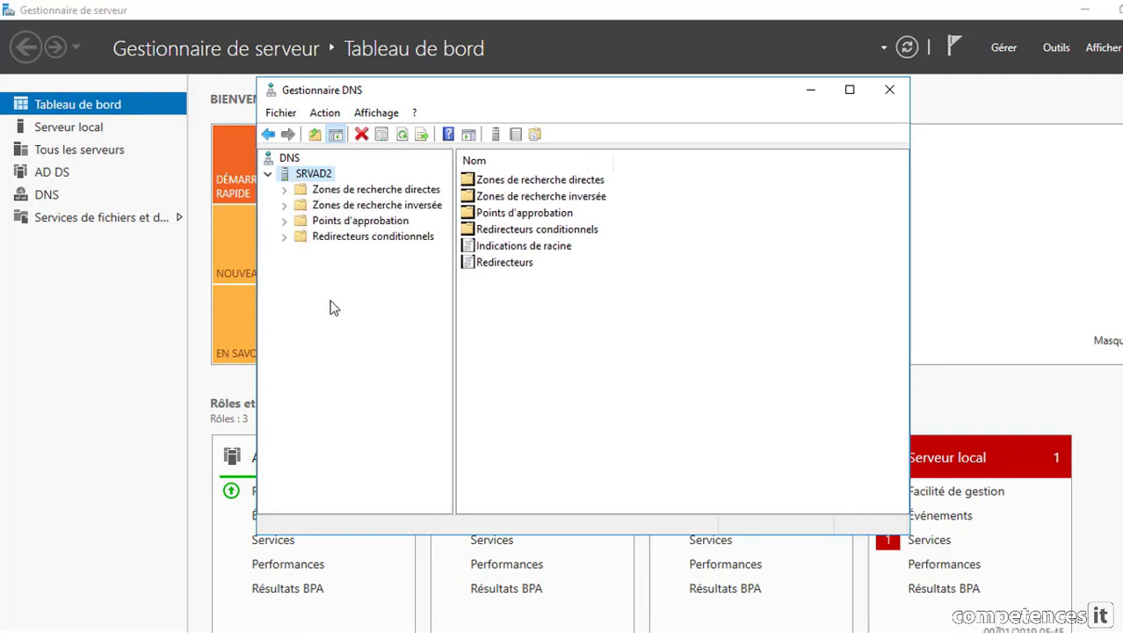
{"action": "double_click", "coordinate": [296, 190]}
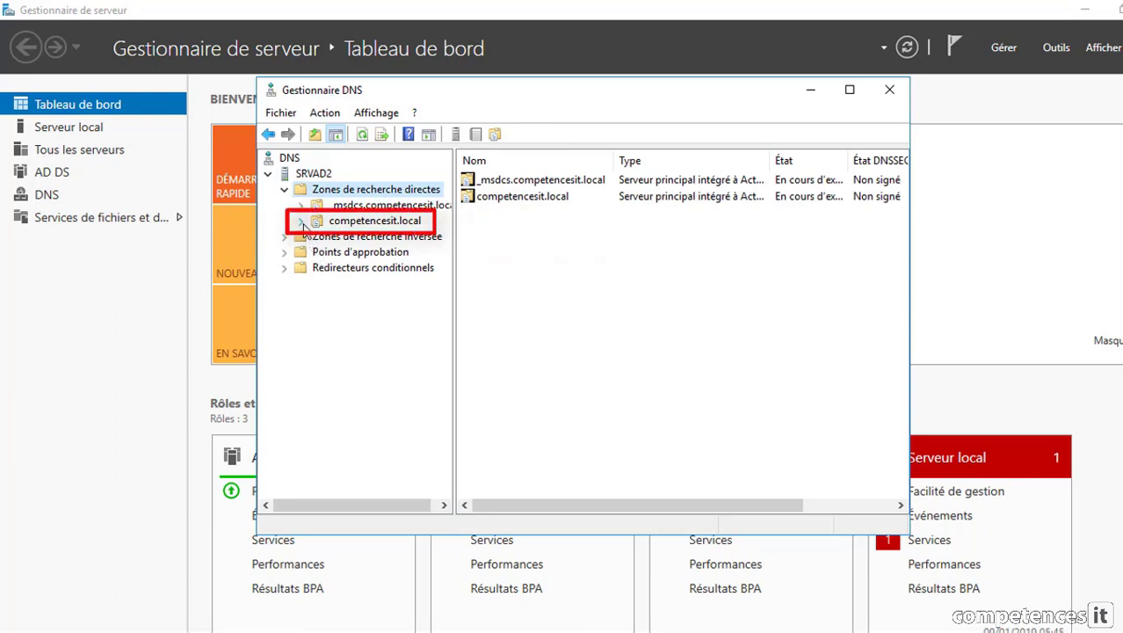
{"action": "double_click", "coordinate": [303, 224]}
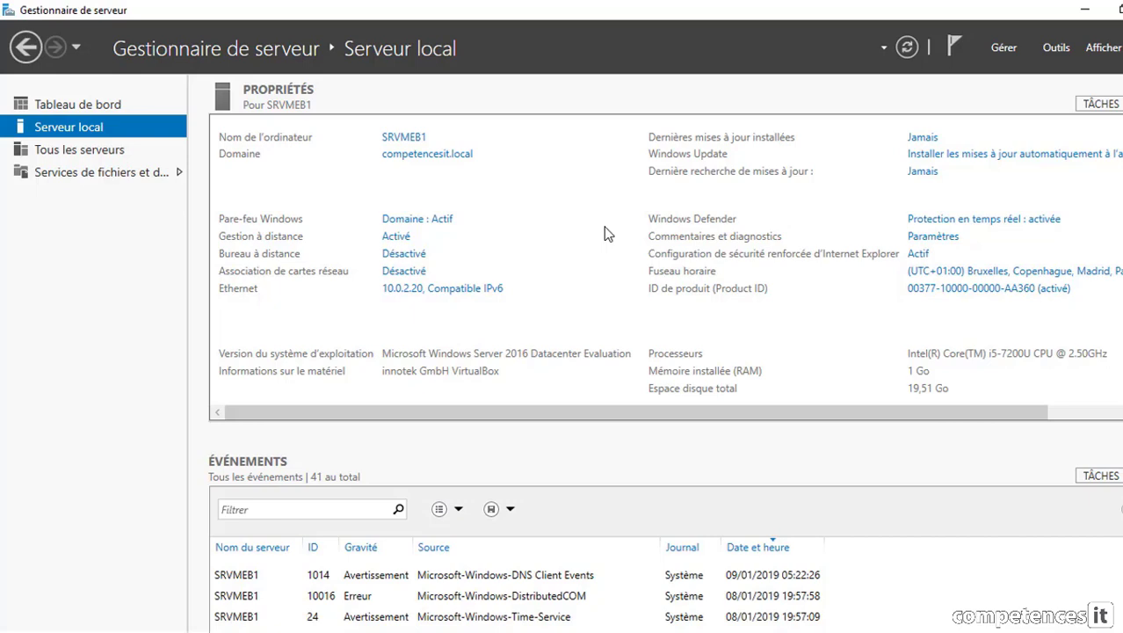
Start adding roles on SRVMEB1 with a role-based installation, choosing SRVMEB1 from the server pool.
{"action": "left_click", "coordinate": [74, 106]}
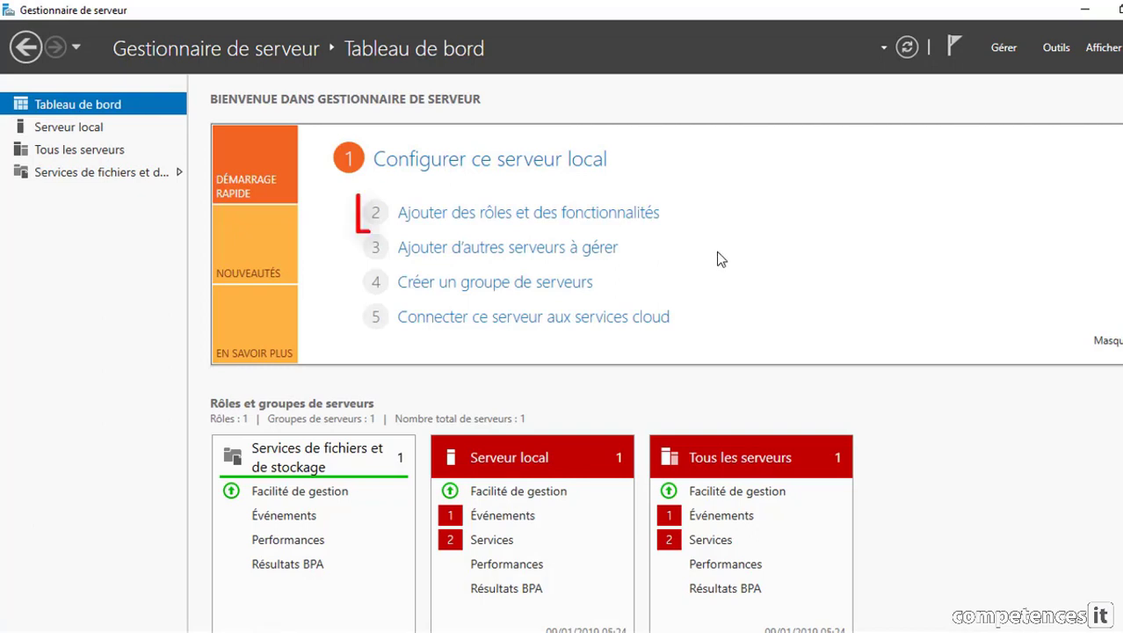
{"action": "left_click", "coordinate": [513, 217]}
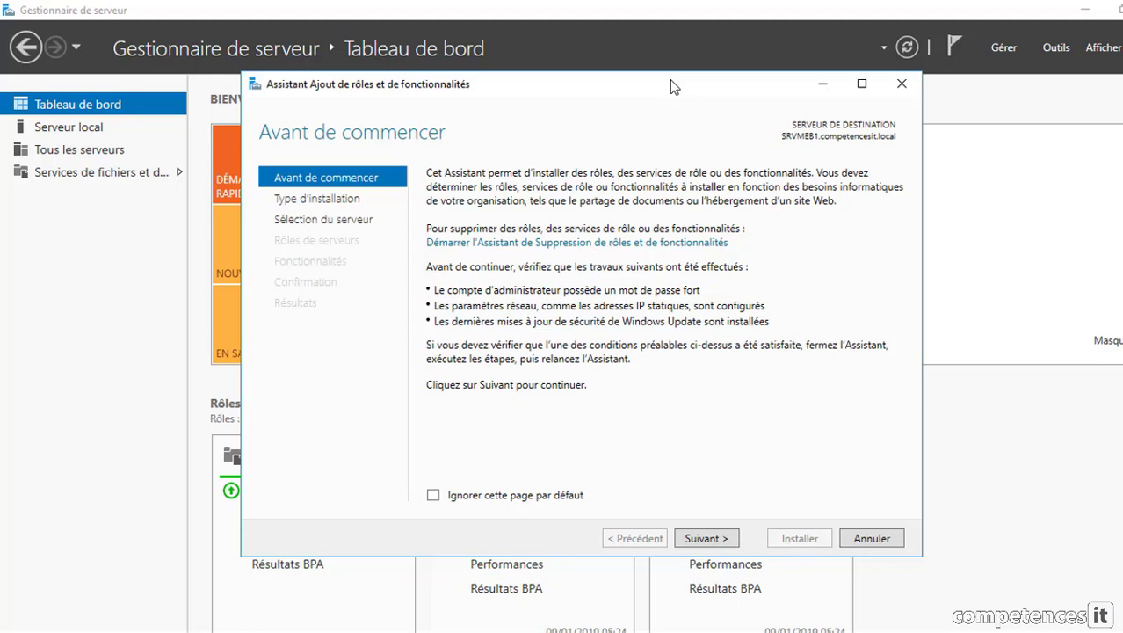
{"action": "left_click", "coordinate": [706, 540]}
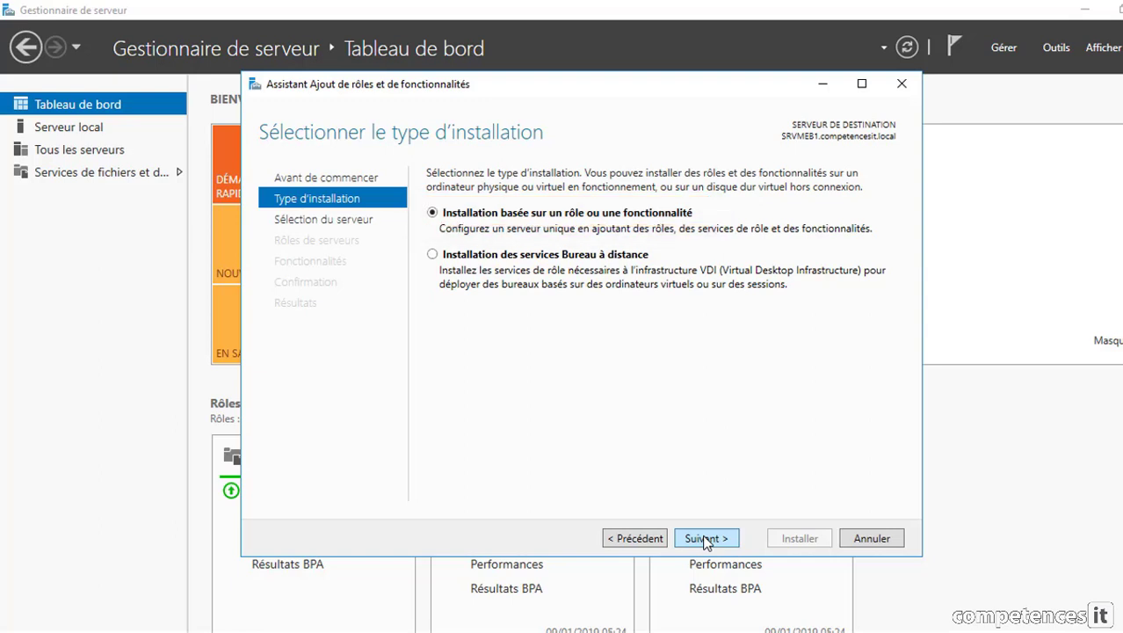
{"action": "left_click", "coordinate": [706, 539]}
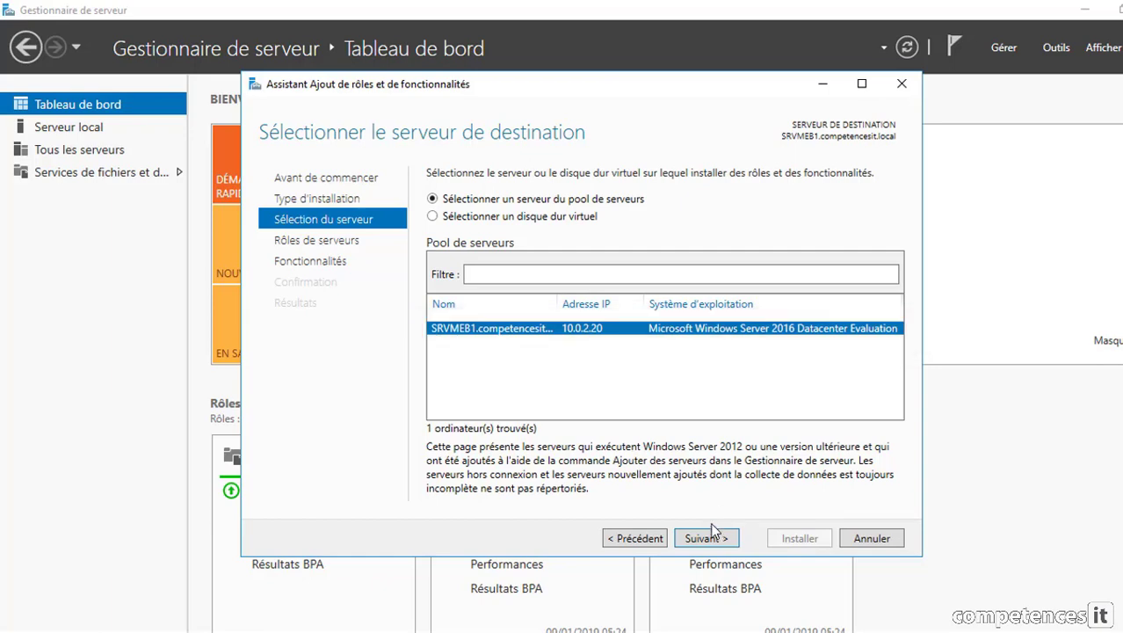
{"action": "left_click", "coordinate": [712, 539]}
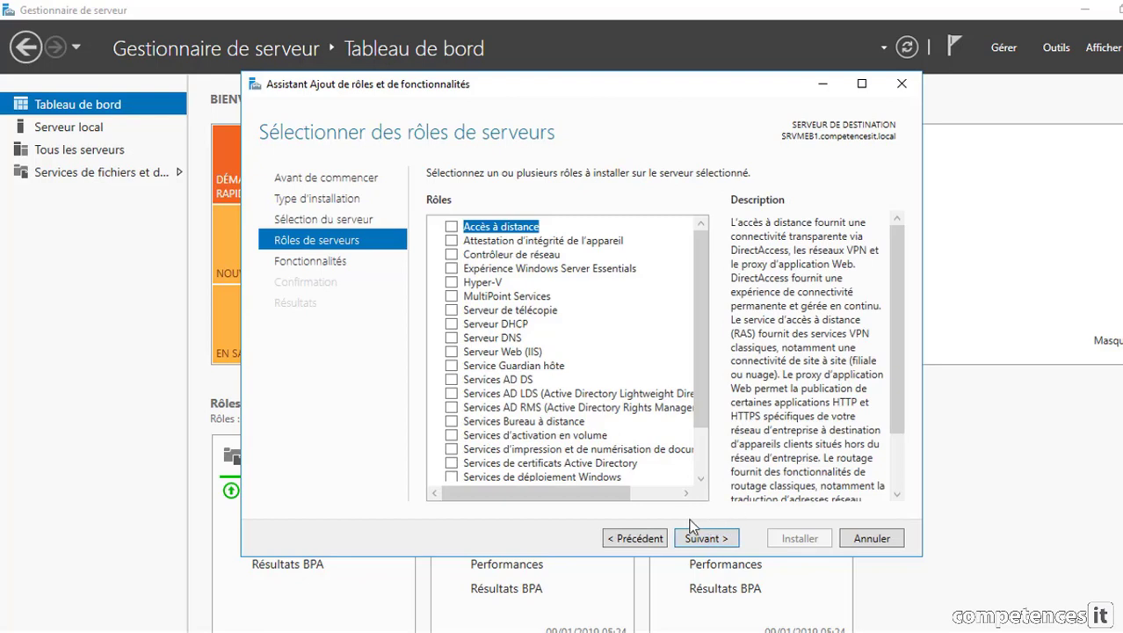
Select the Serveur DNS role for installation and include its required management tools.
{"action": "left_click", "coordinate": [700, 478]}
{"action": "left_click", "coordinate": [700, 478]}
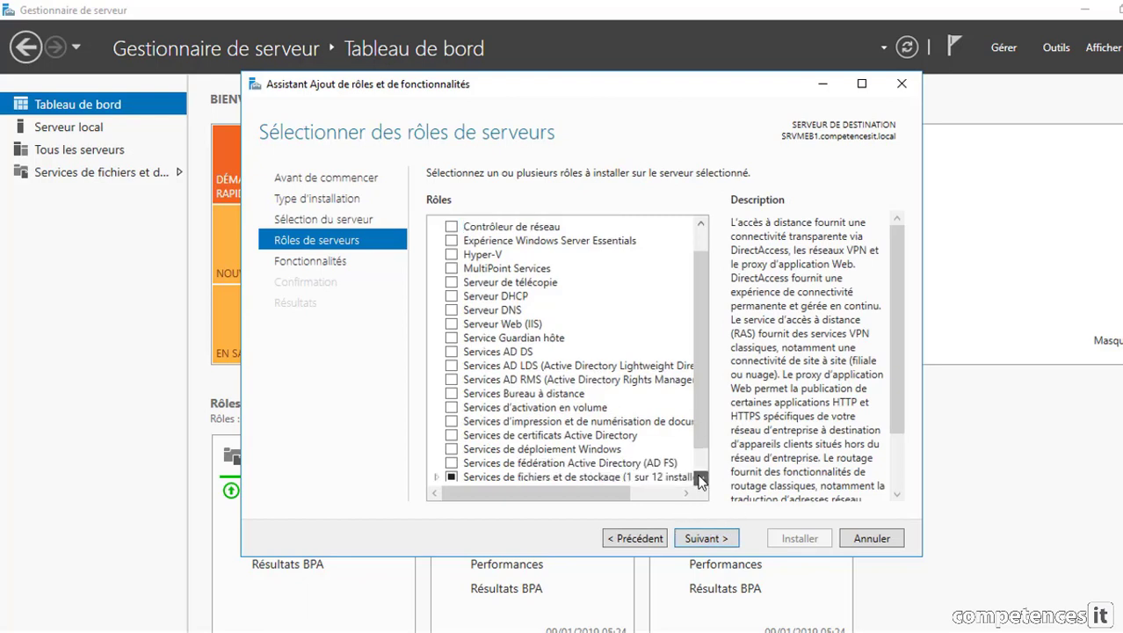
{"action": "left_click", "coordinate": [482, 314]}
{"action": "left_click", "coordinate": [451, 312]}
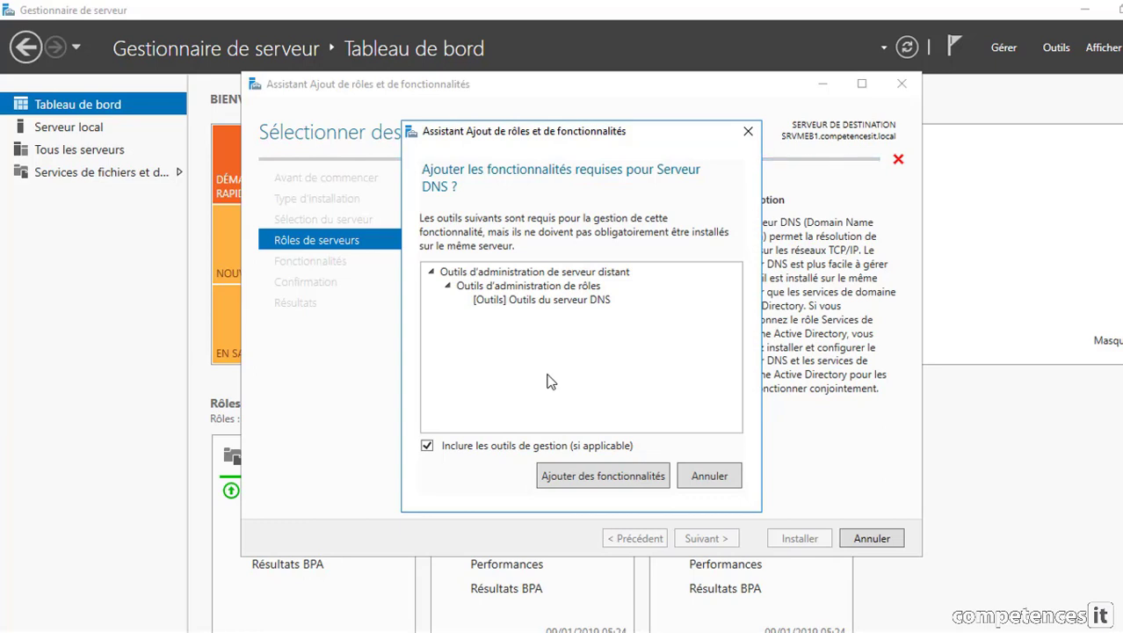
{"action": "left_click", "coordinate": [603, 476]}
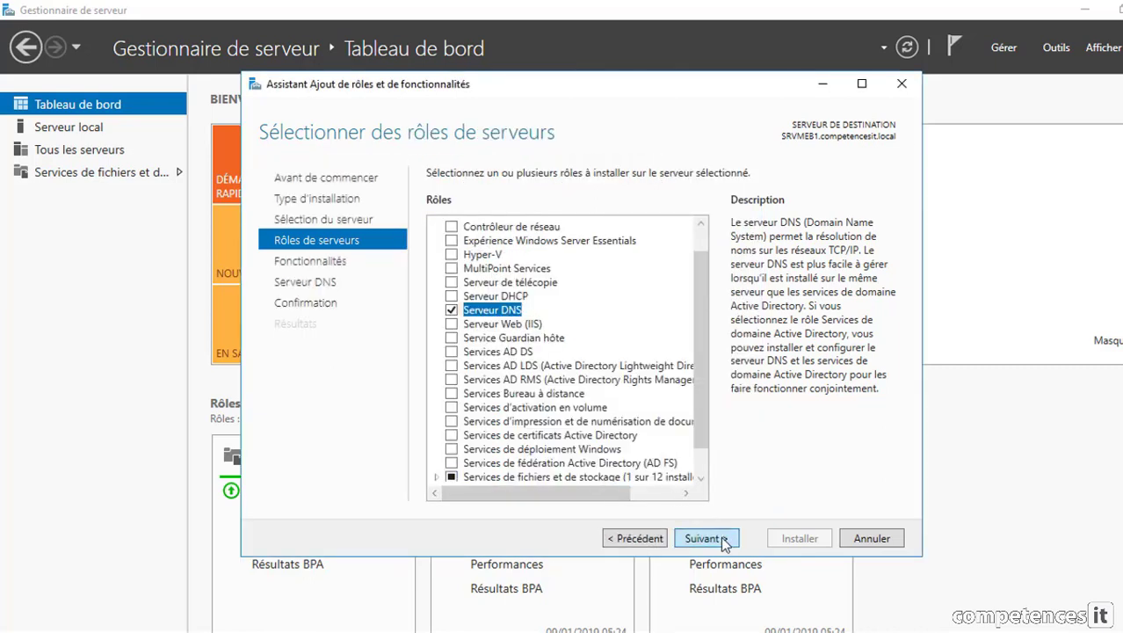
Install the DNS server role on SRVMEB1 without extra features or automatic restart, and close the wizard when it finishes.
{"action": "left_click", "coordinate": [706, 538]}
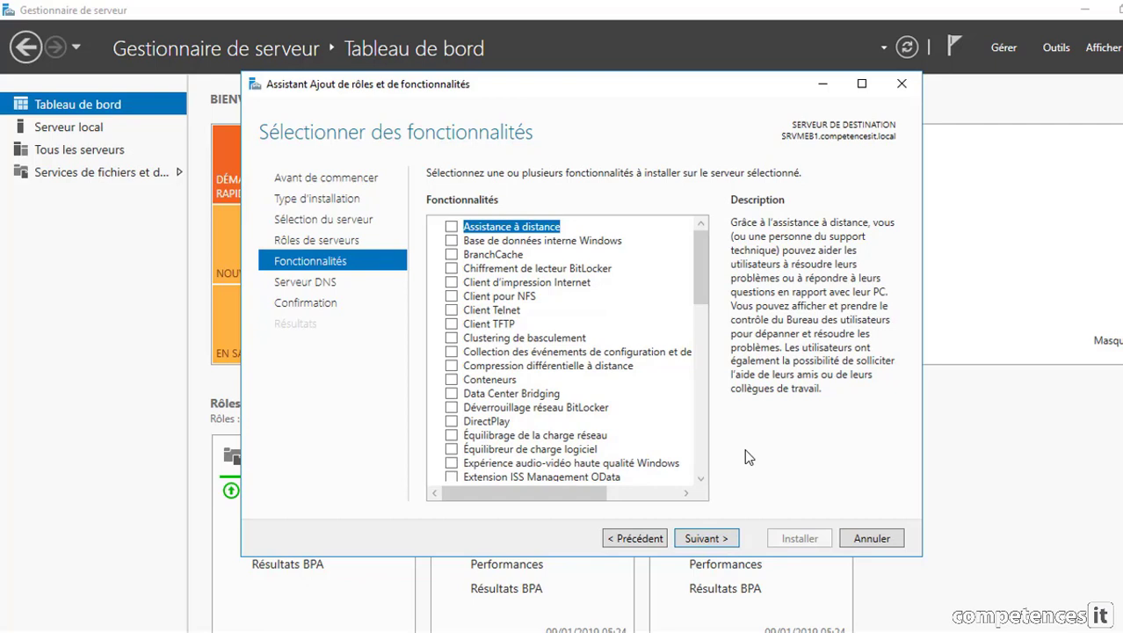
{"action": "left_click", "coordinate": [711, 539]}
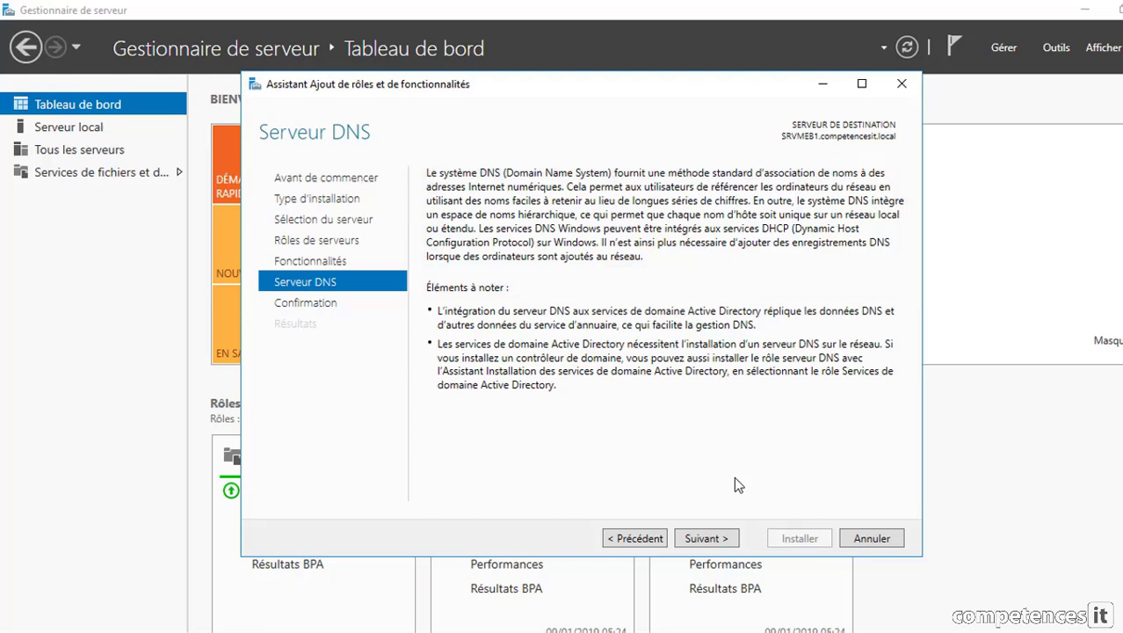
{"action": "left_click", "coordinate": [704, 540]}
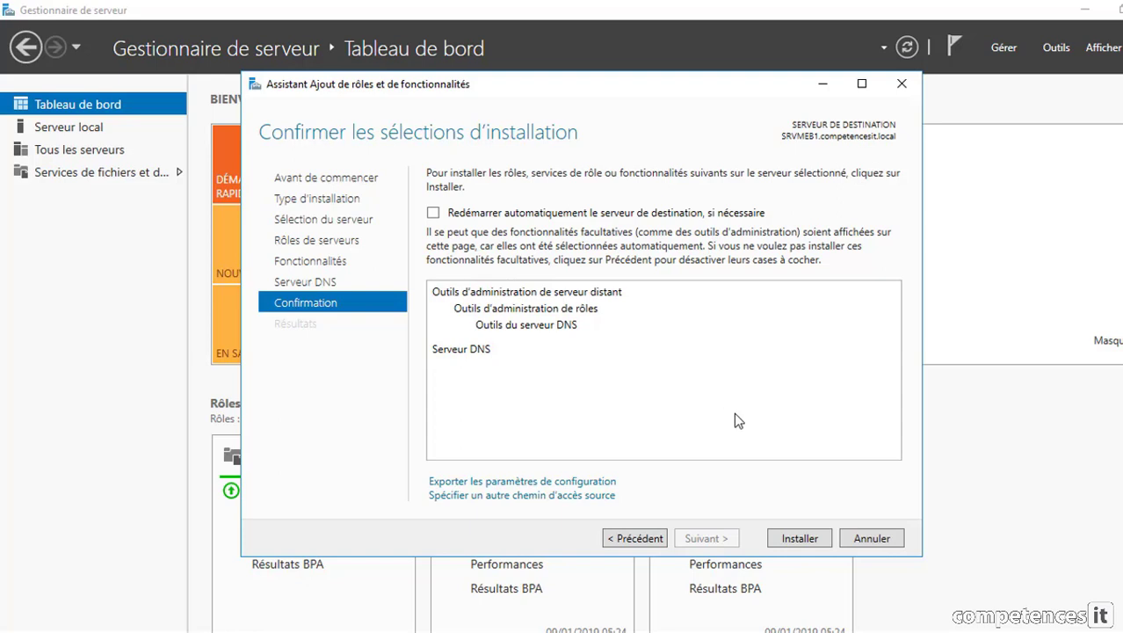
{"action": "left_click", "coordinate": [794, 539]}
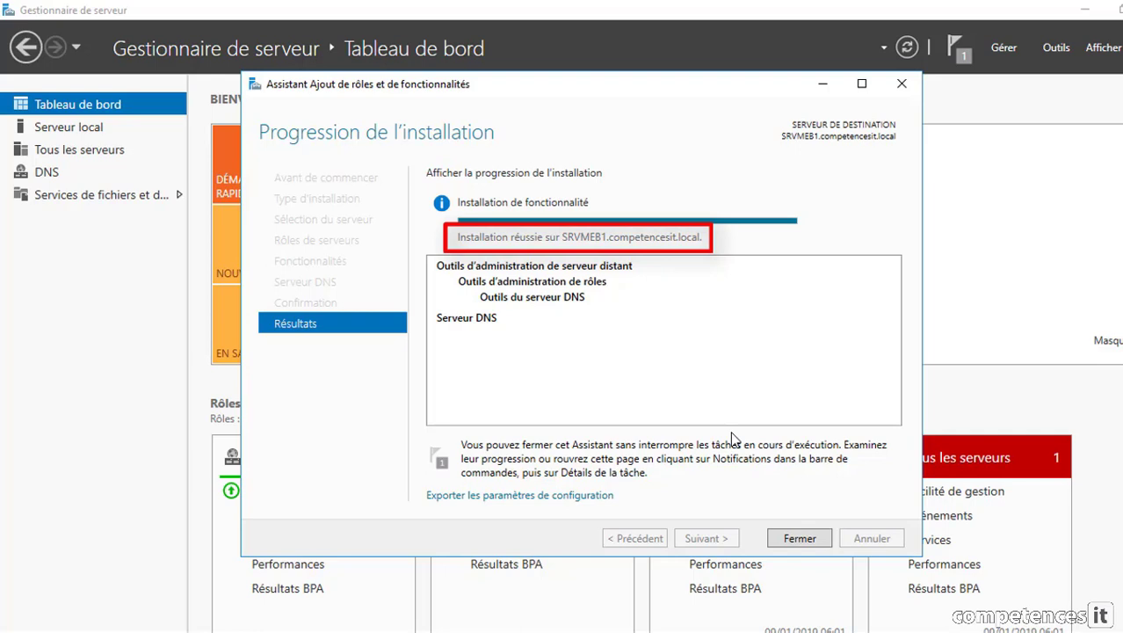
{"action": "left_click", "coordinate": [800, 538]}
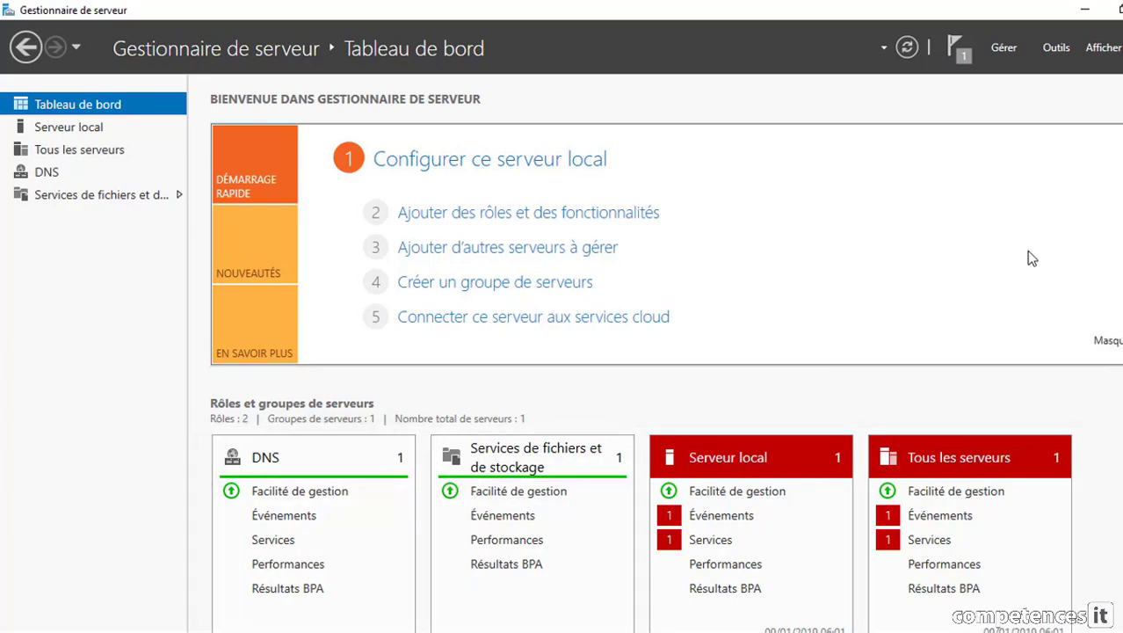
Open the DNS manager on SRVMEB1 and expand the server to examine its forward lookup zones.
{"action": "left_click", "coordinate": [1054, 48]}
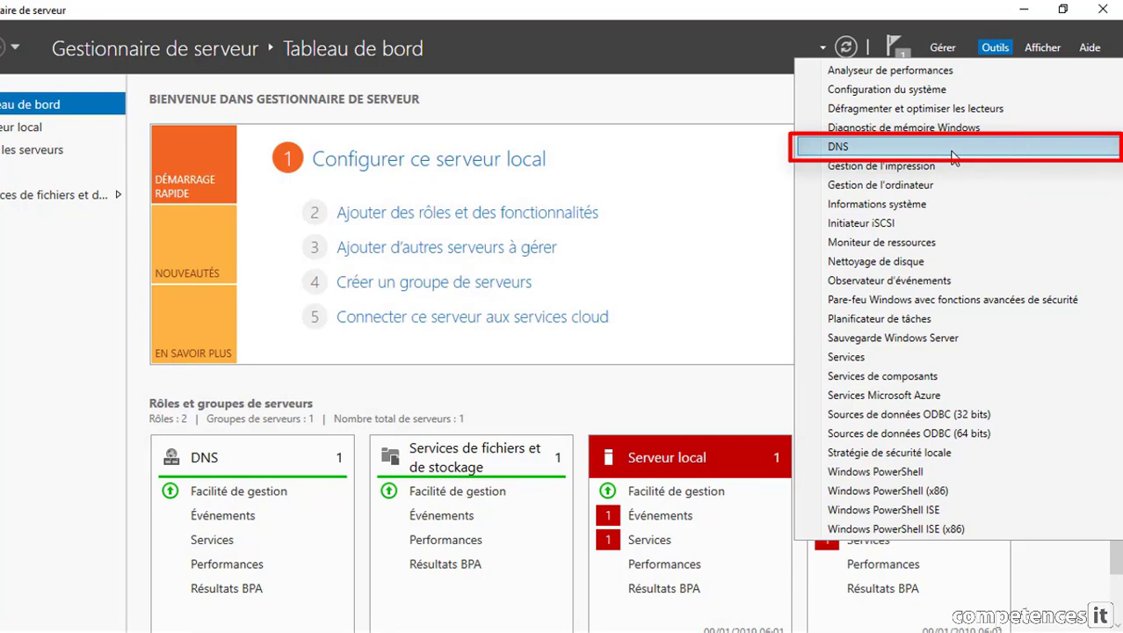
{"action": "left_click", "coordinate": [953, 149]}
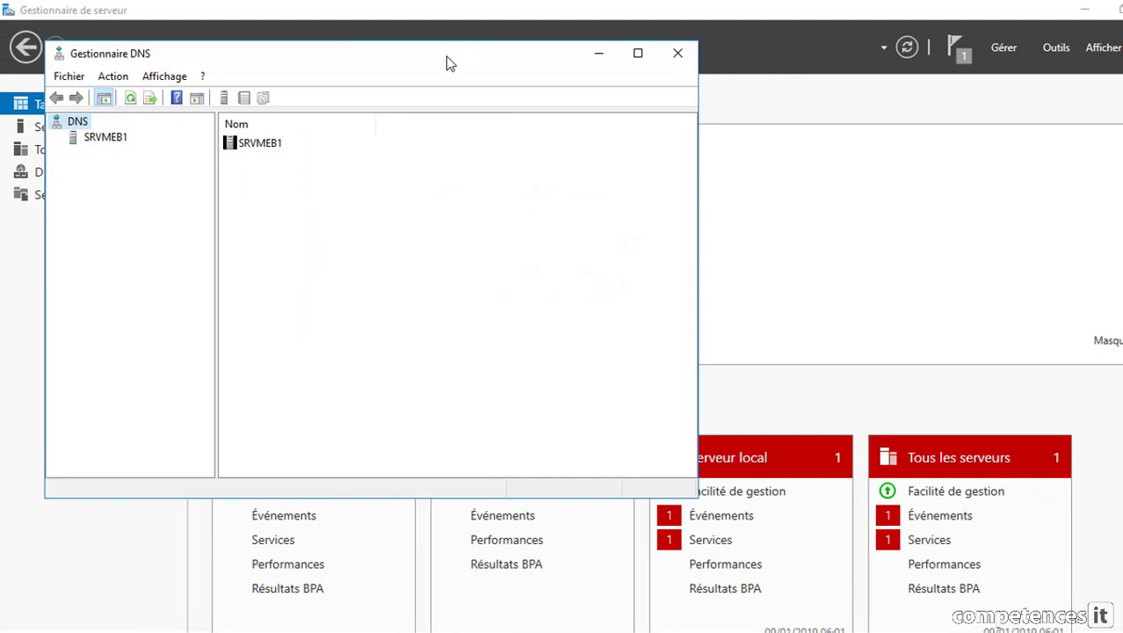
{"action": "left_click_drag", "start_coordinate": [453, 58], "coordinate": [717, 102]}
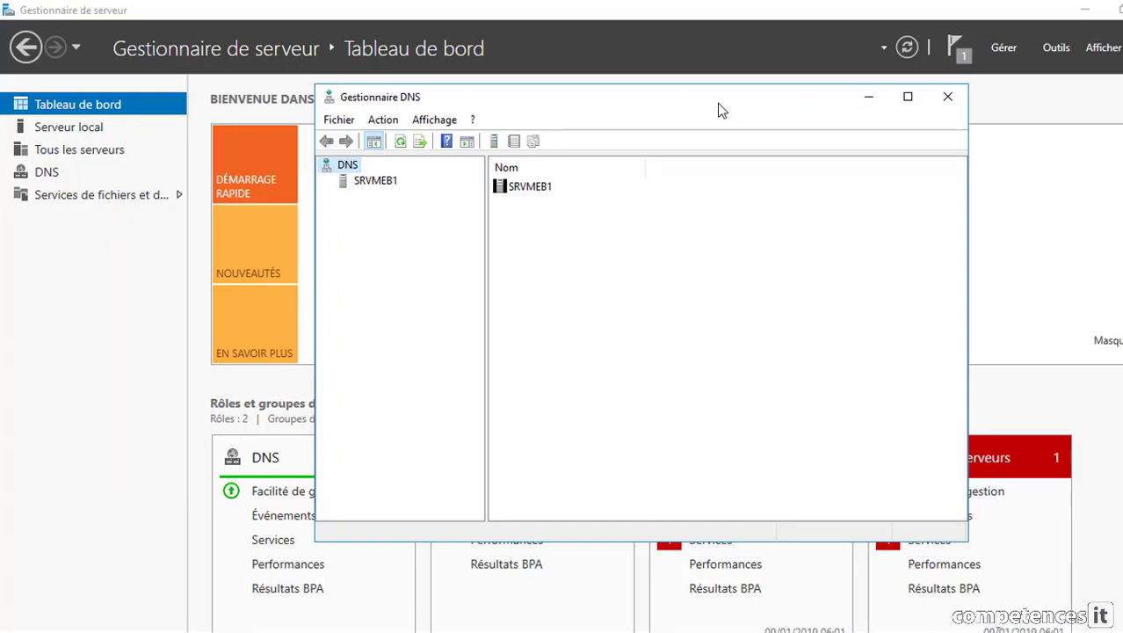
{"action": "left_click", "coordinate": [387, 184]}
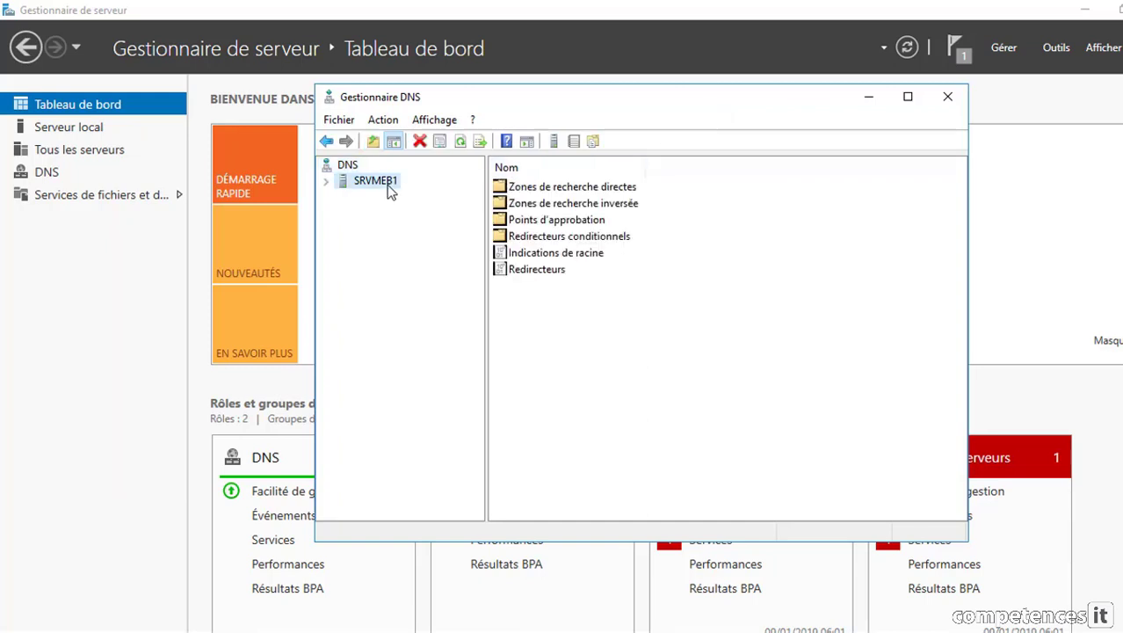
{"action": "left_click", "coordinate": [327, 182]}
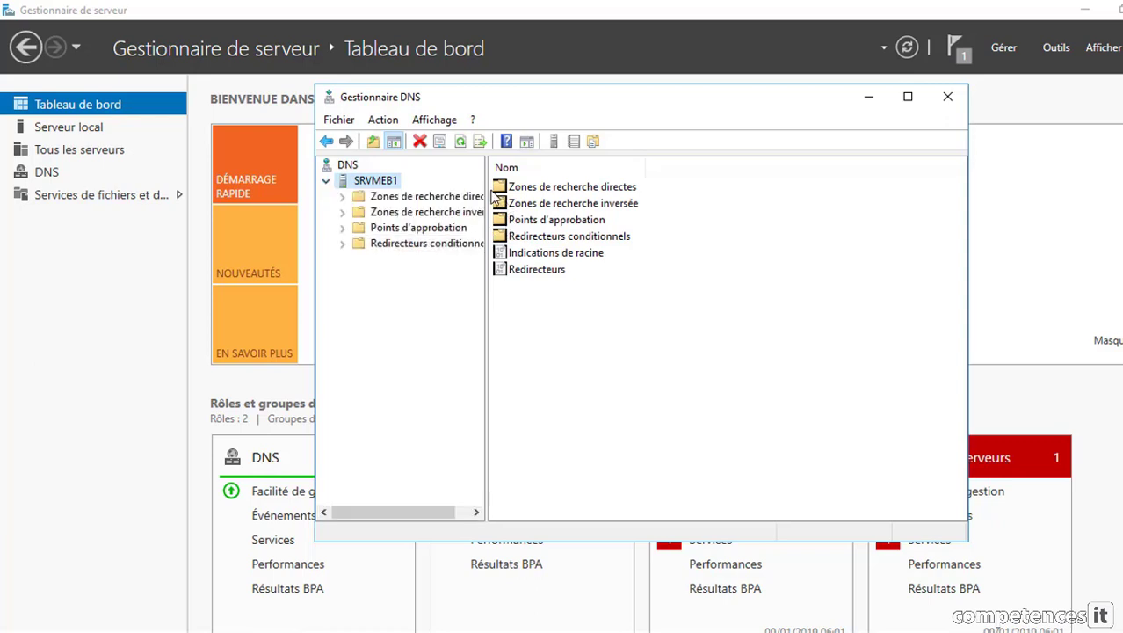
{"action": "left_click_drag", "start_coordinate": [486, 192], "coordinate": [547, 193]}
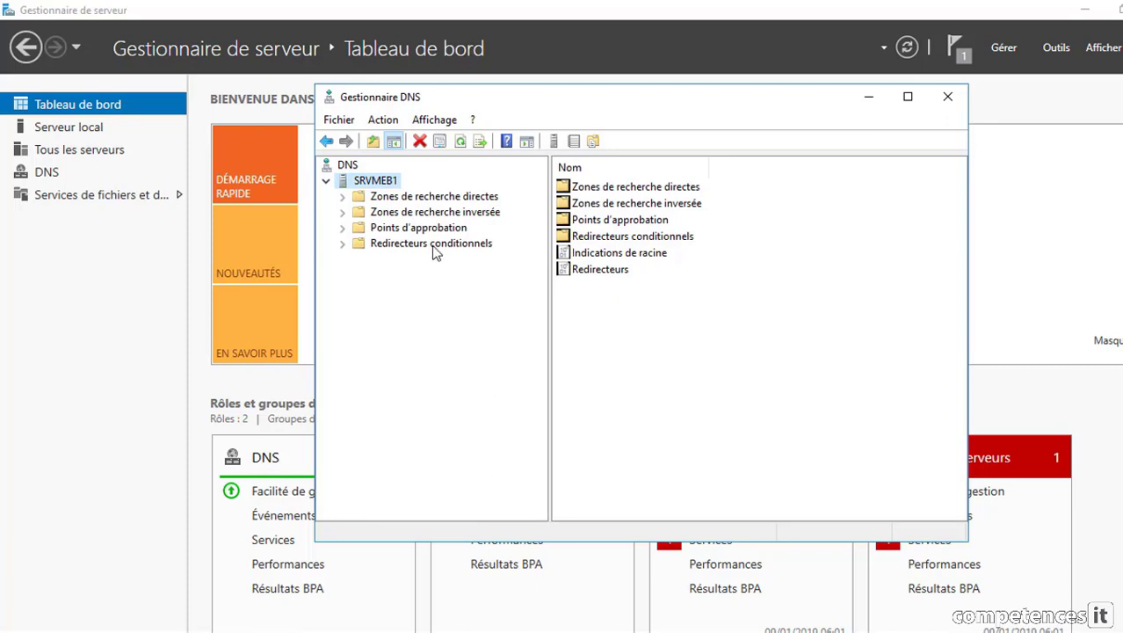
{"action": "left_click", "coordinate": [350, 204]}
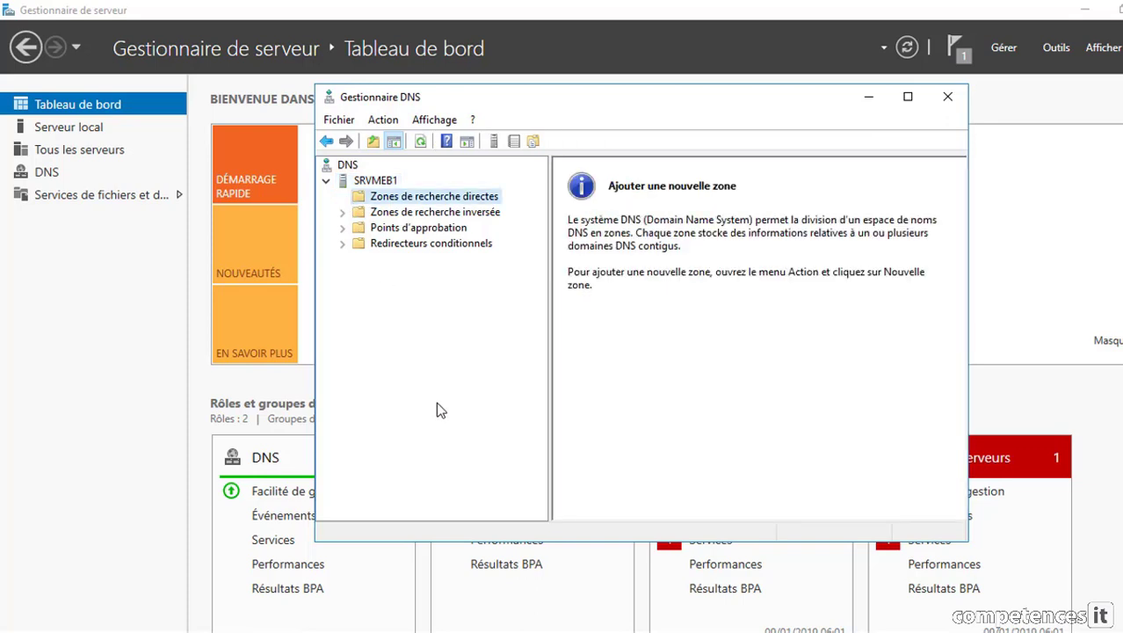